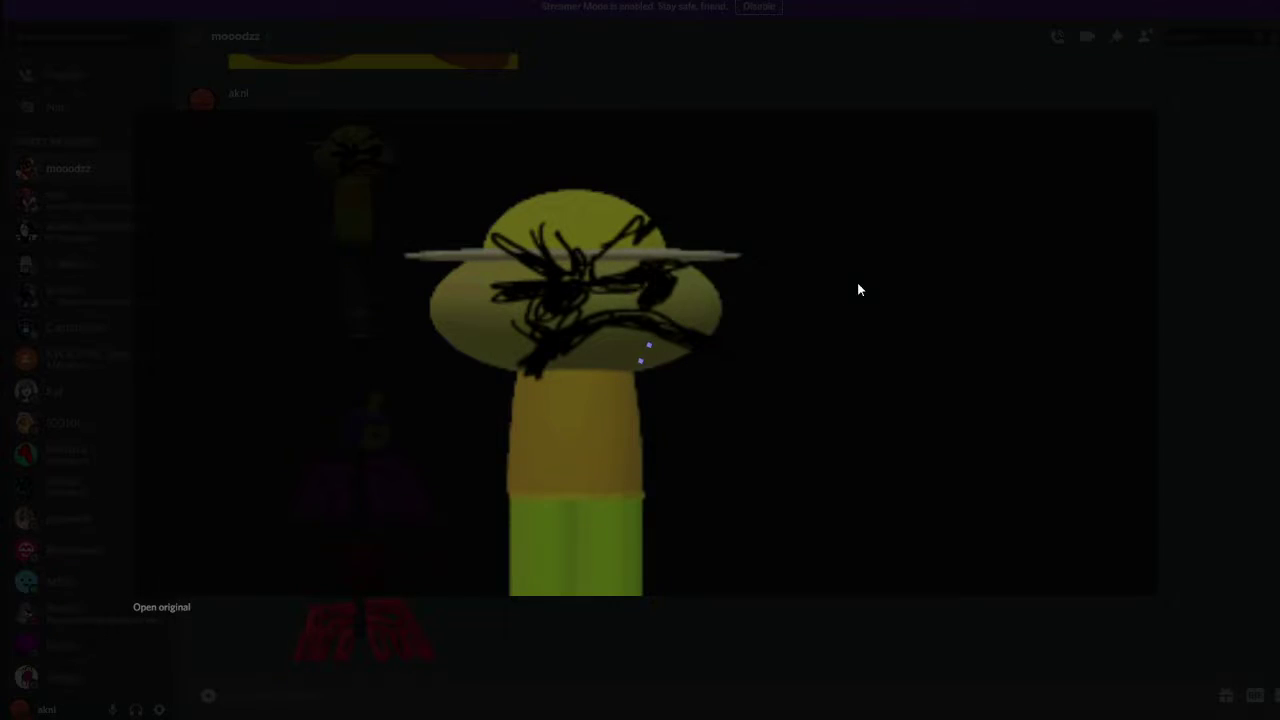
# - Close the yellow render, then view the red and purple renders full-size
pyautogui.click(715, 67)
pyautogui.hotkey('alt', 'Tab')
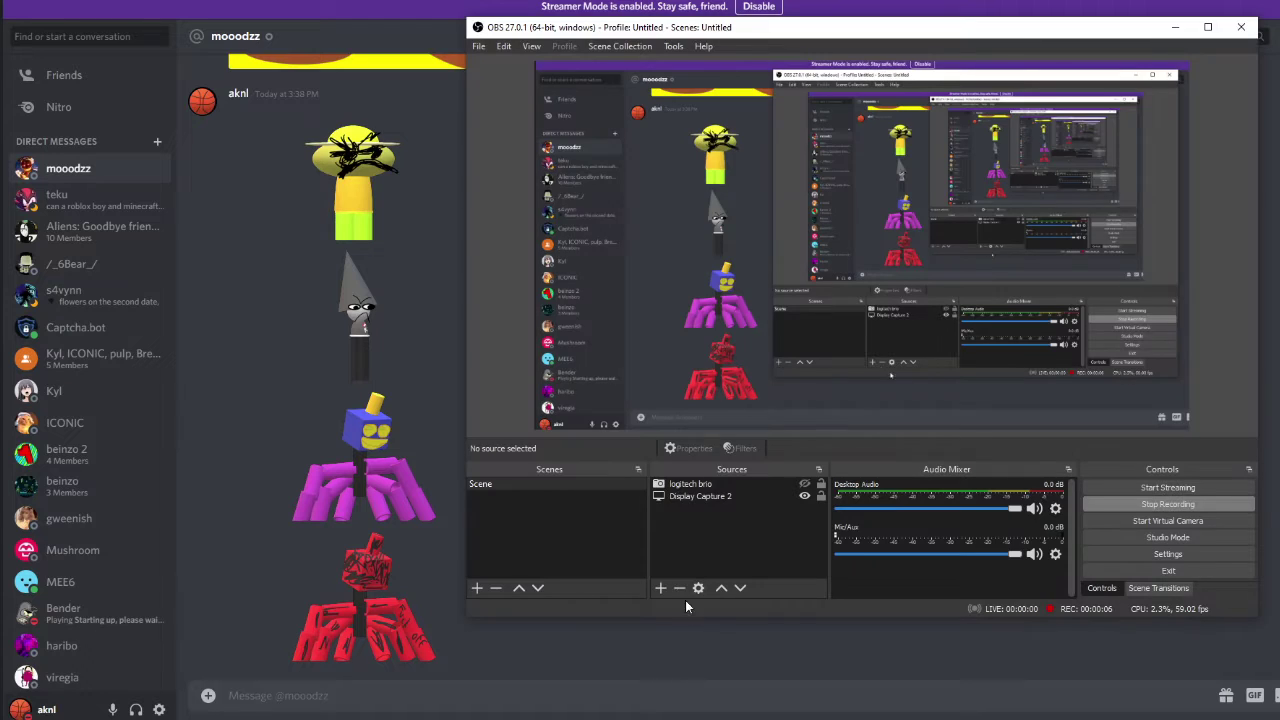
pyautogui.click(751, 657)
pyautogui.click(424, 596)
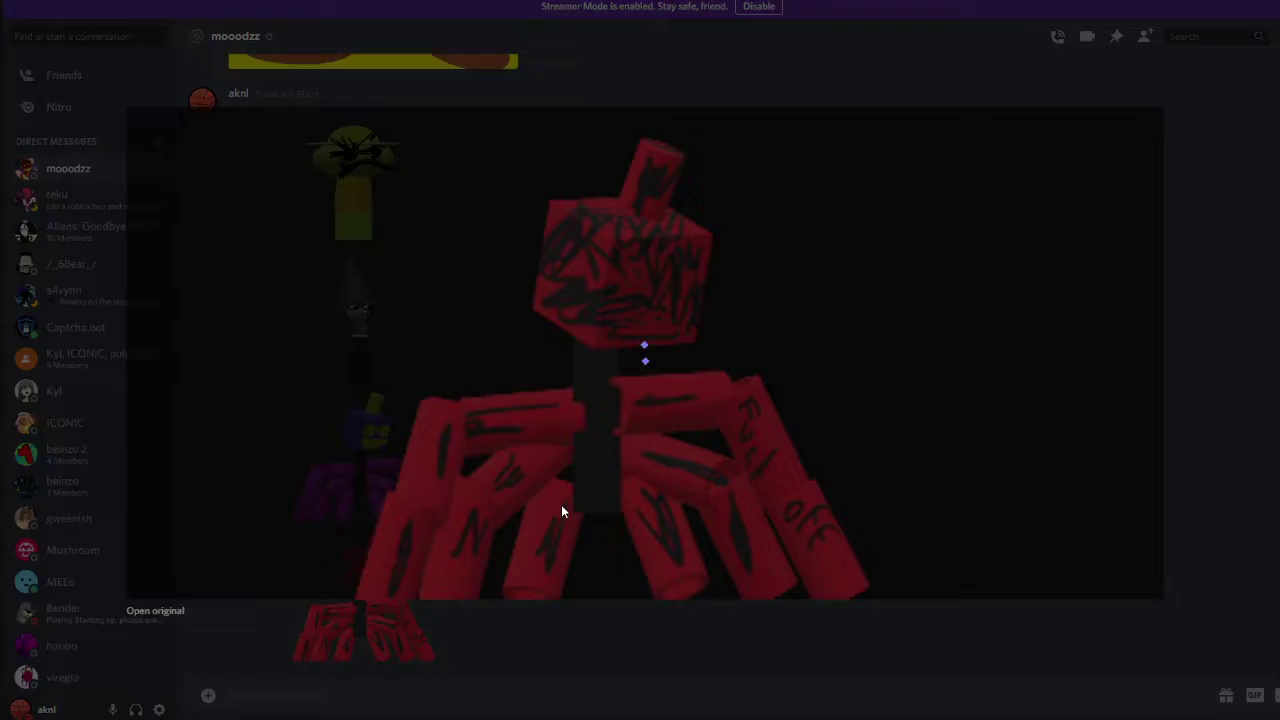
pyautogui.press('Escape')
pyautogui.click(400, 480)
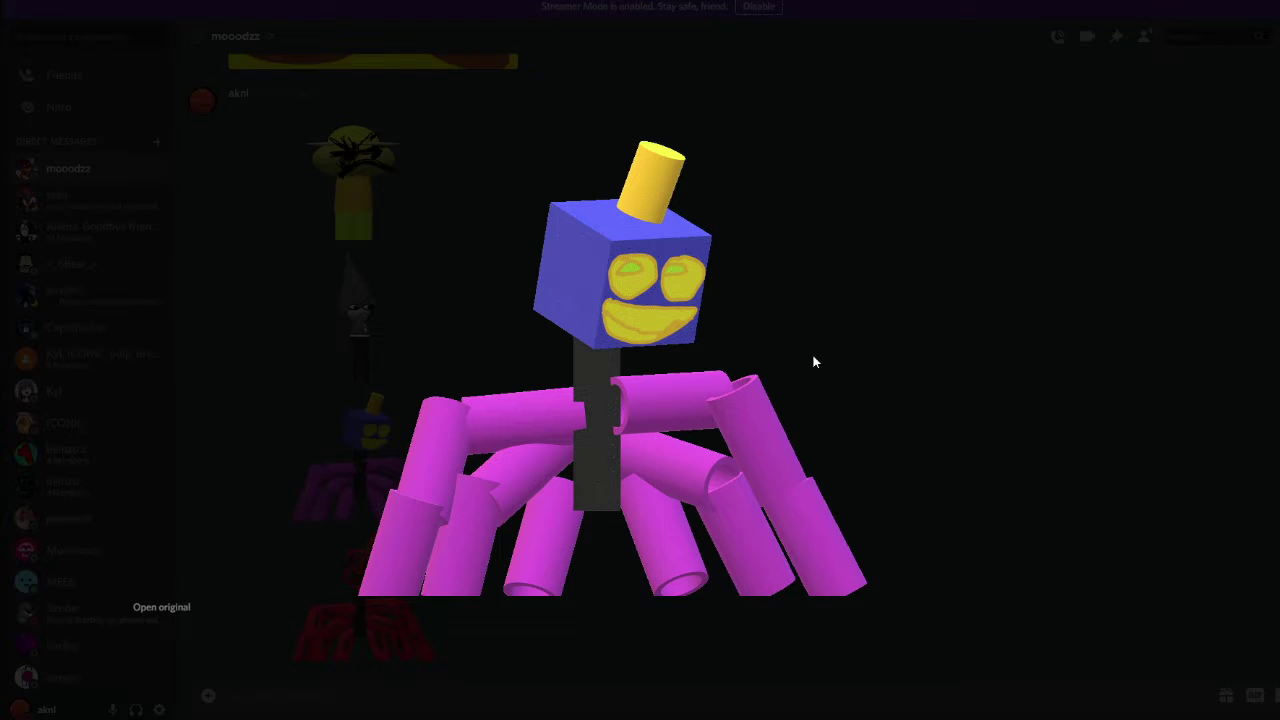
pyautogui.click(778, 64)
pyautogui.hotkey('alt', 'Tab')
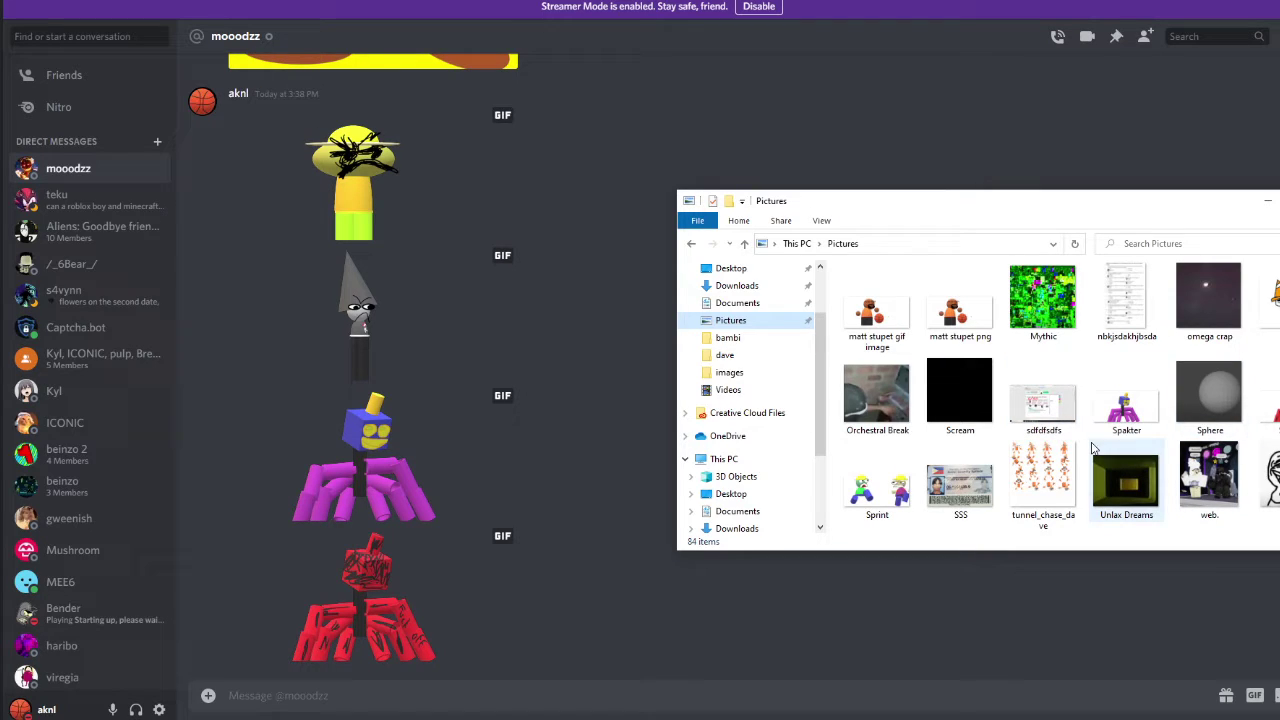
pyautogui.click(868, 591)
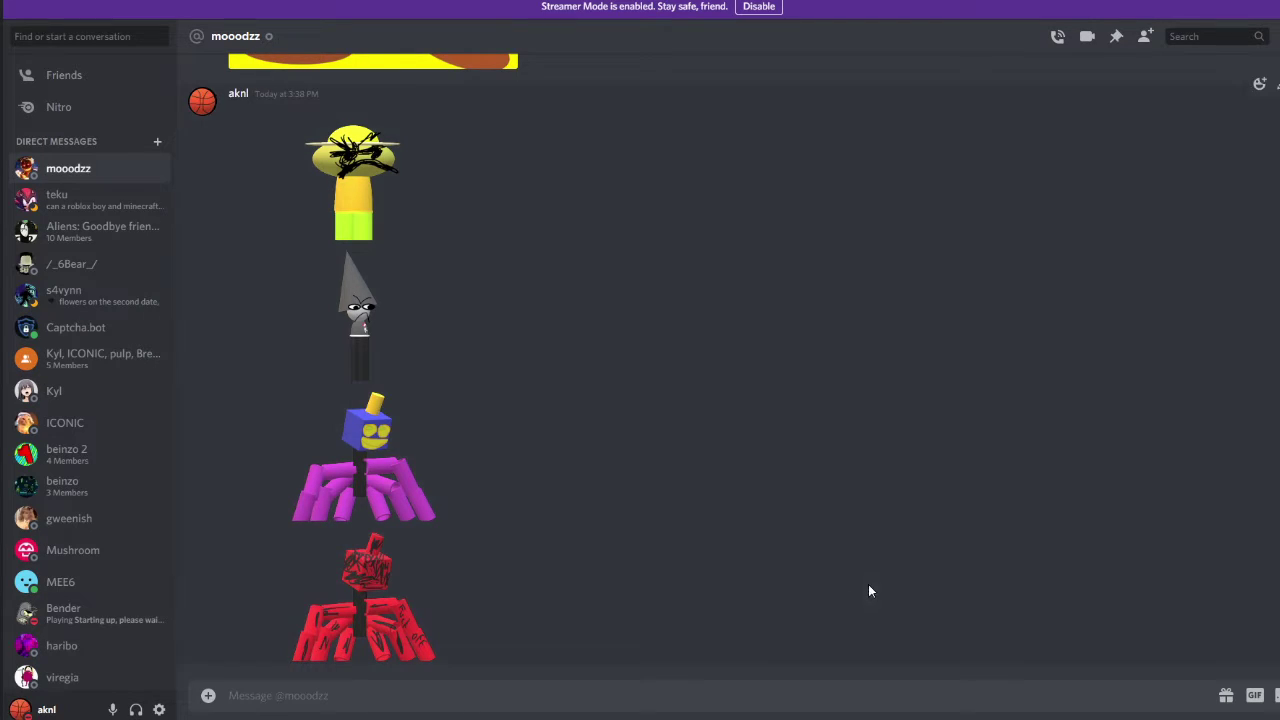
pyautogui.click(404, 612)
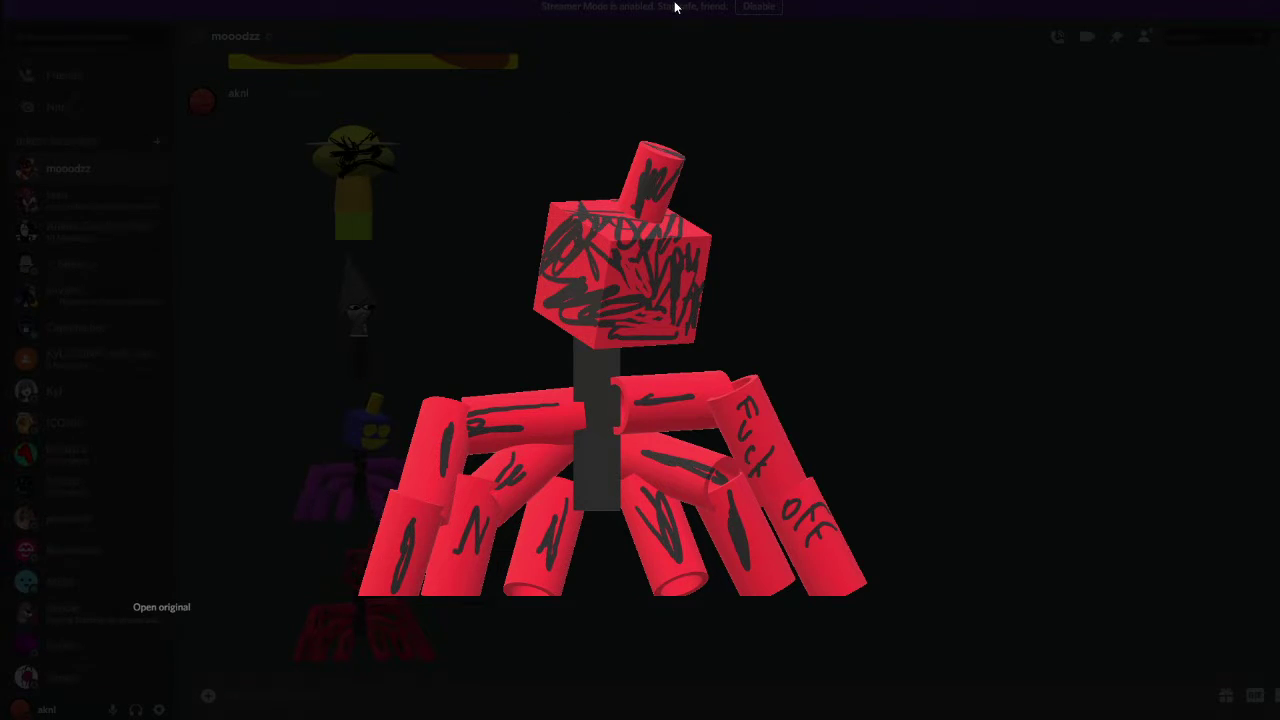
pyautogui.press('Escape')
pyautogui.hotkey('alt', 'Tab')
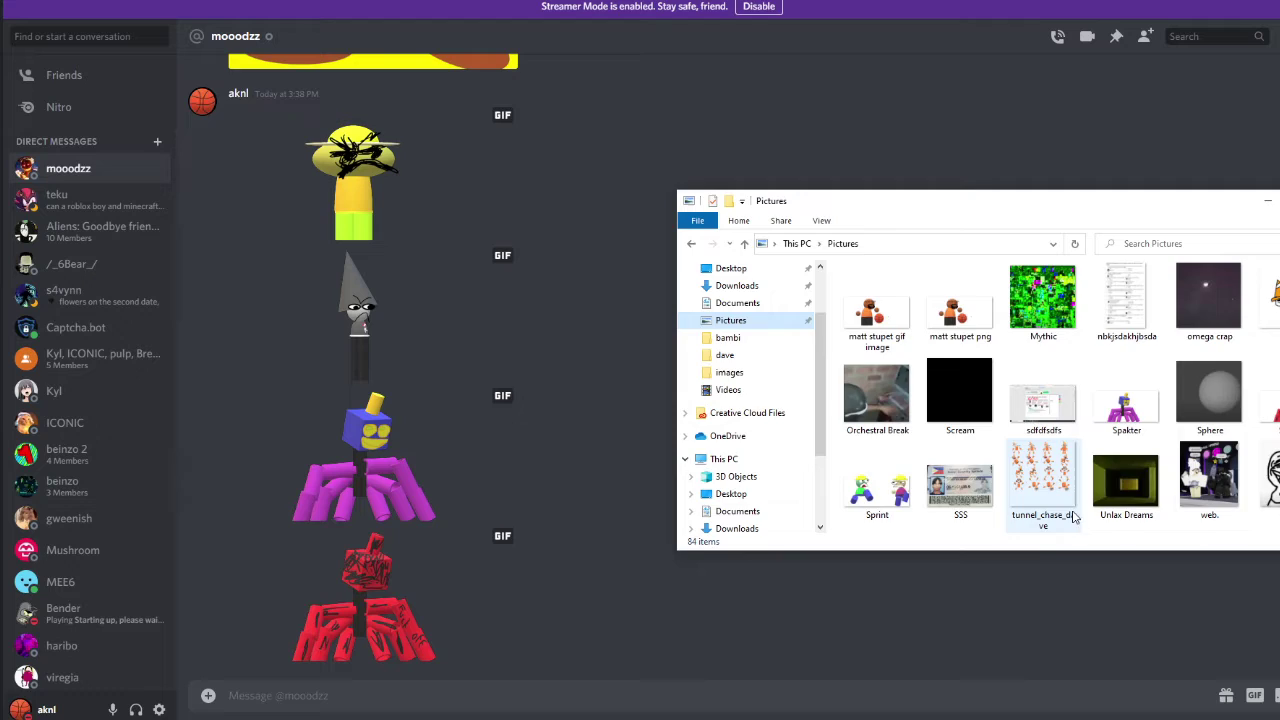
pyautogui.click(878, 584)
pyautogui.click(392, 414)
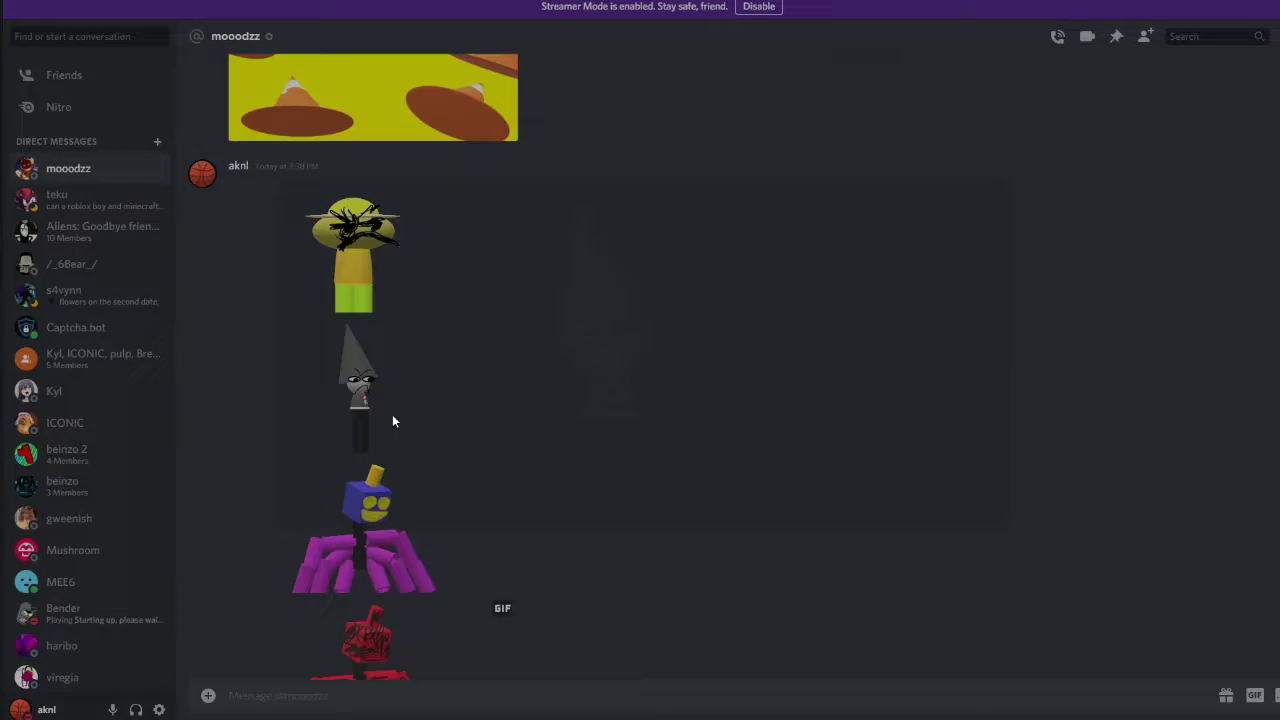
pyautogui.press('Escape')
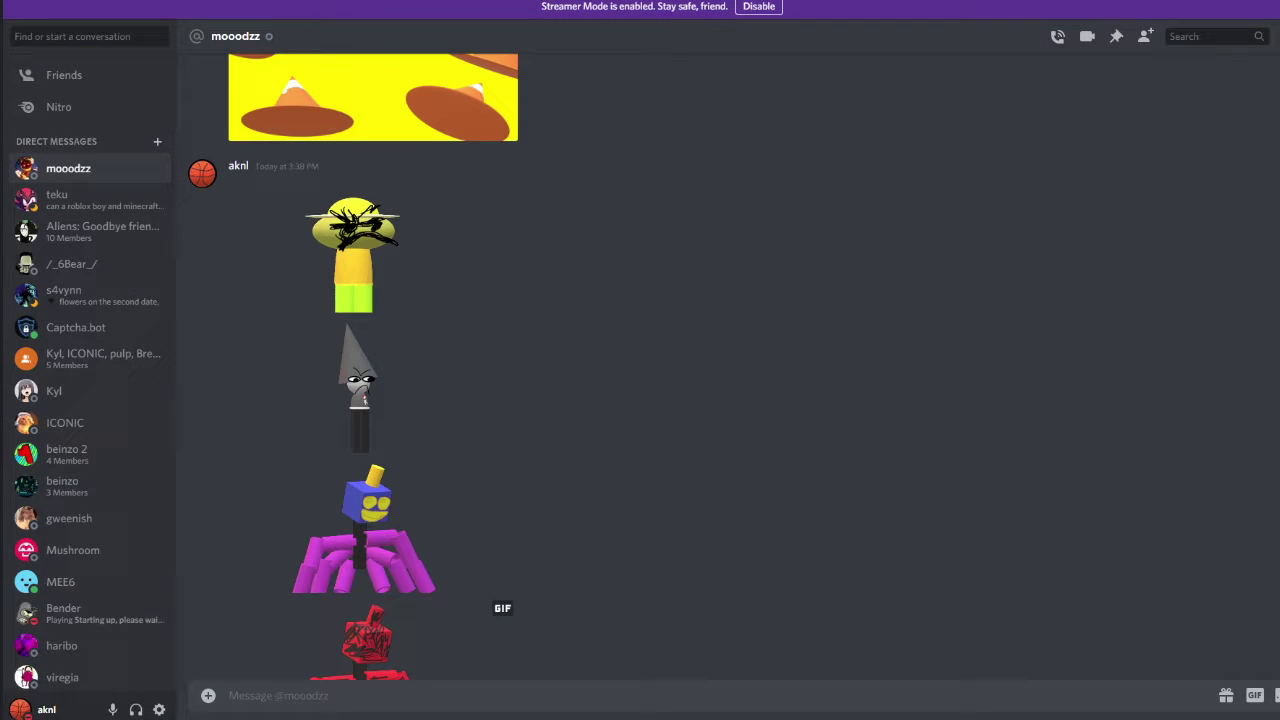
pyautogui.hotkey('alt', 'Tab')
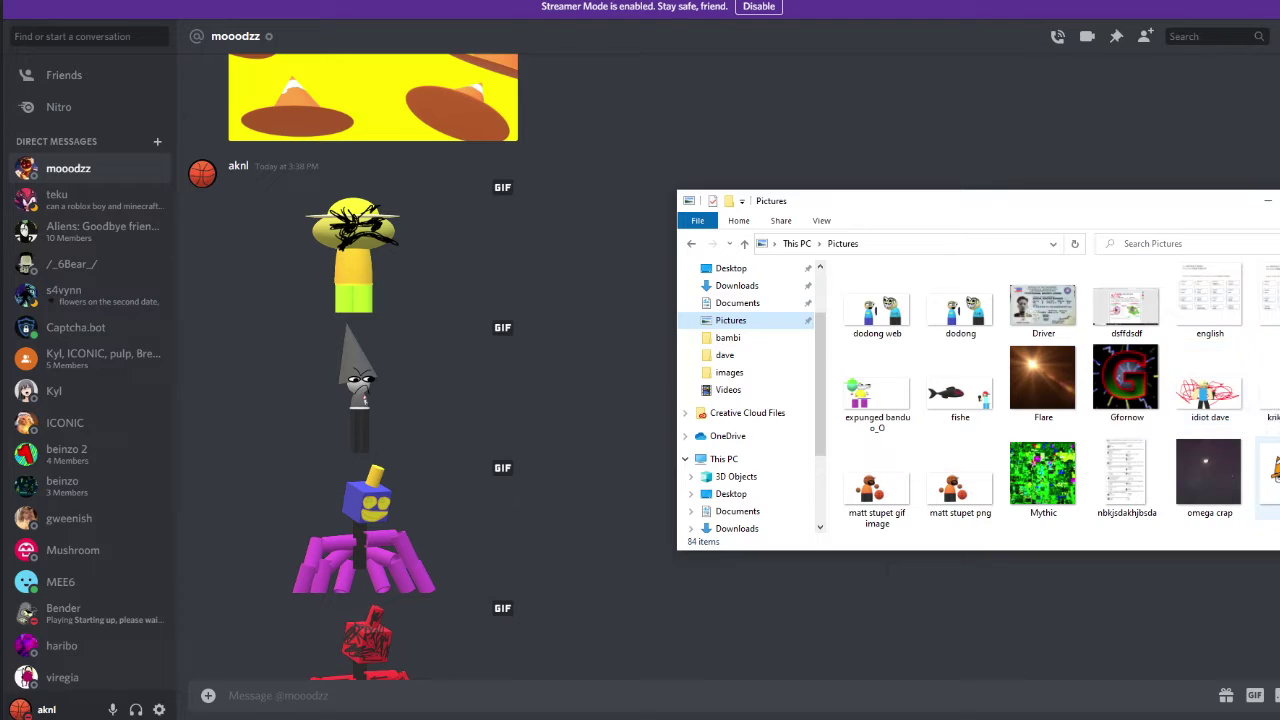
pyautogui.click(902, 645)
pyautogui.click(415, 415)
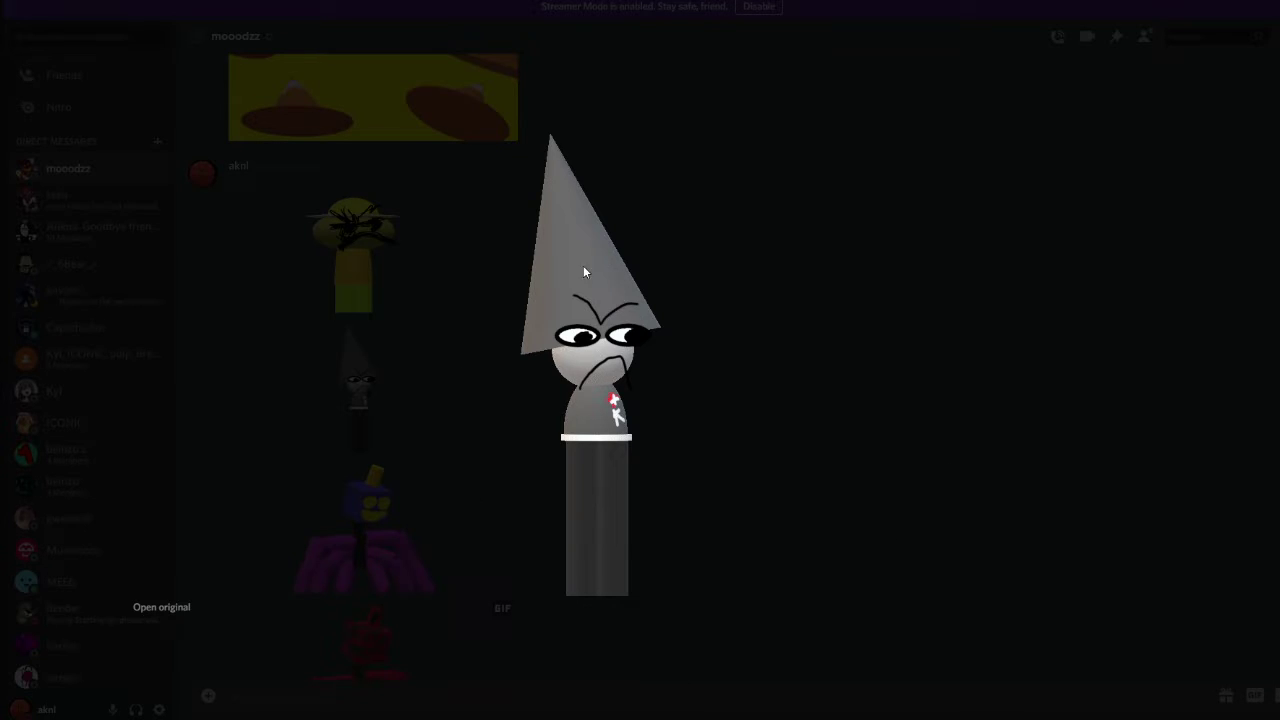
pyautogui.click(886, 184)
pyautogui.scroll(2, 397, 420)
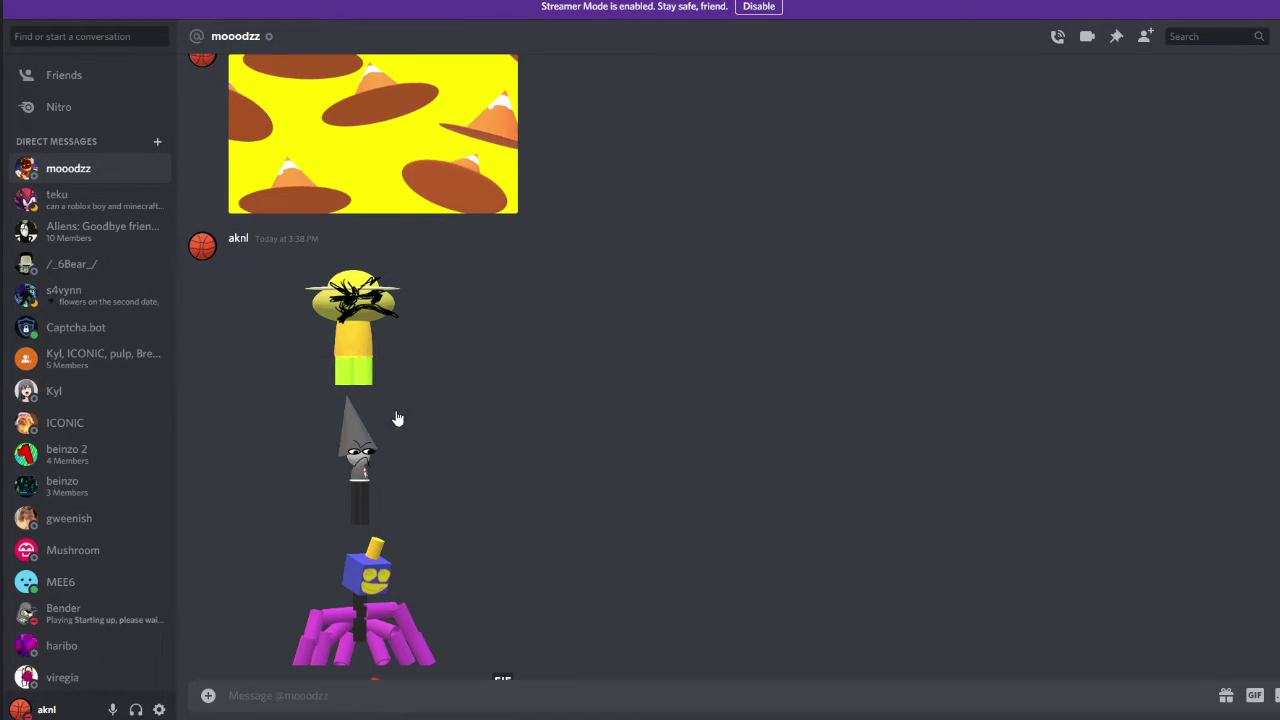
pyautogui.click(340, 346)
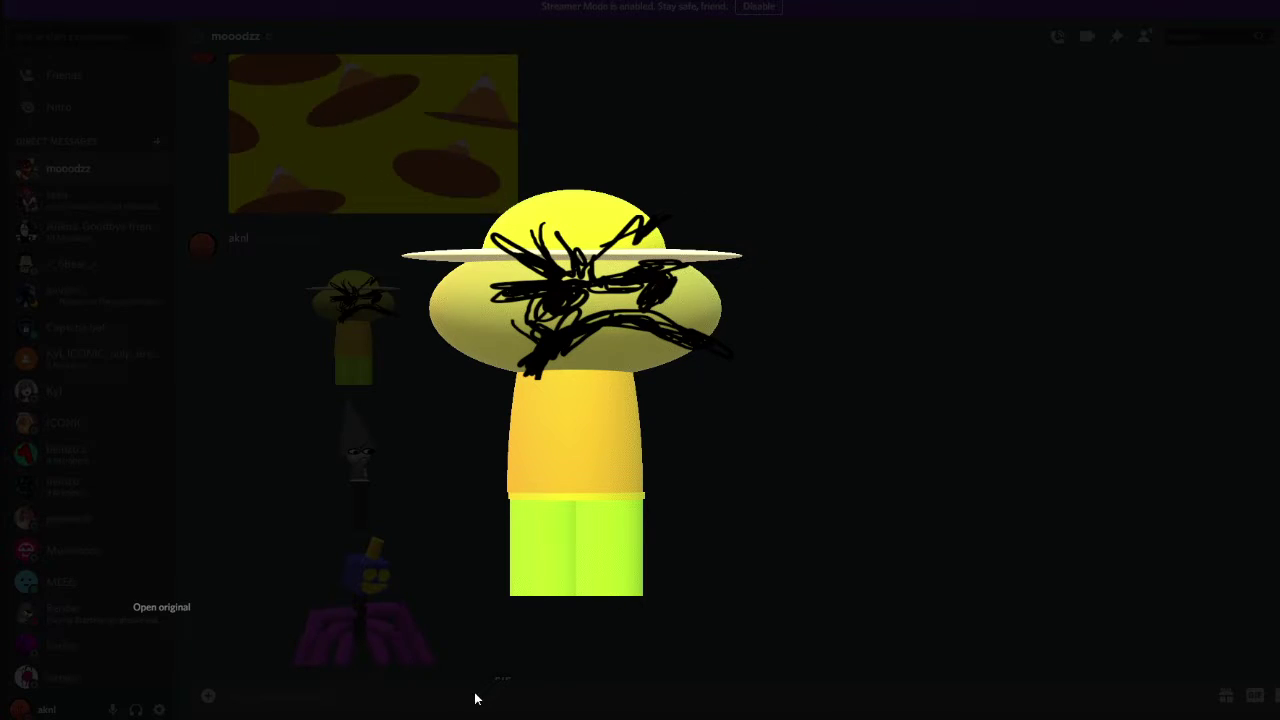
pyautogui.hotkey('alt', 'Tab')
pyautogui.scroll(5, 1117, 397)
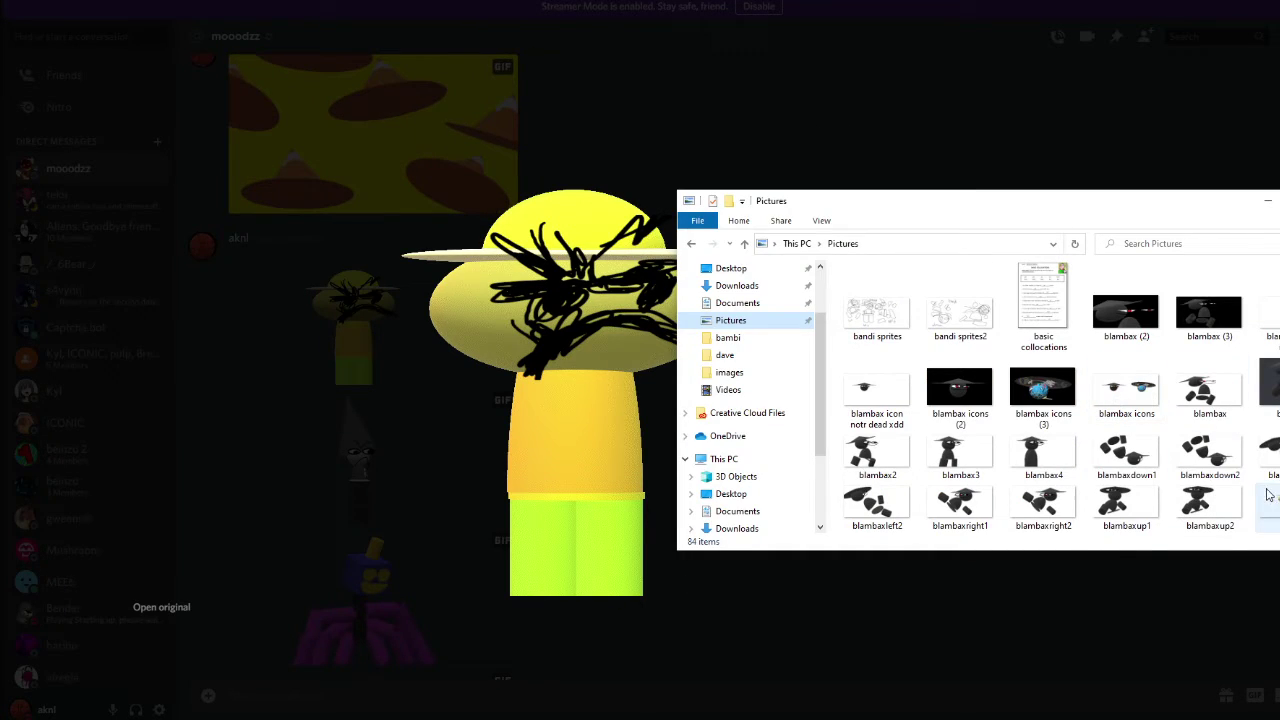
pyautogui.hotkey('alt', 'Tab')
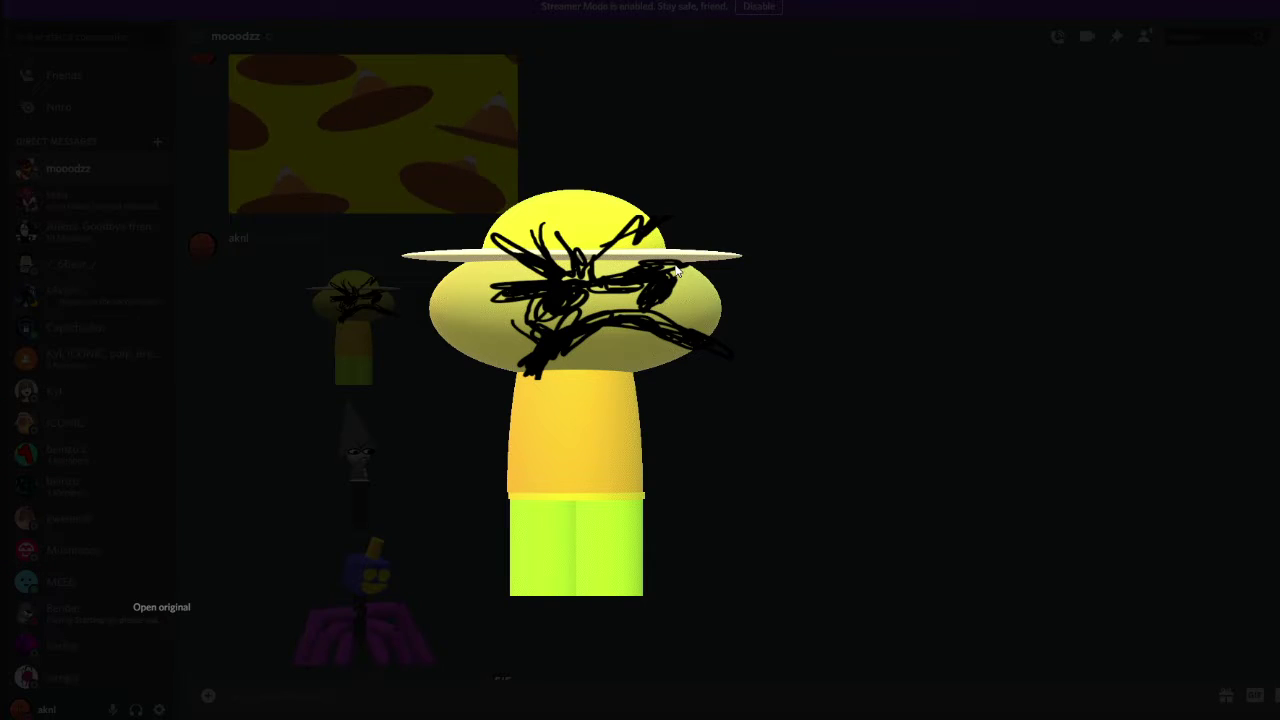
pyautogui.click(448, 646)
pyautogui.click(379, 485)
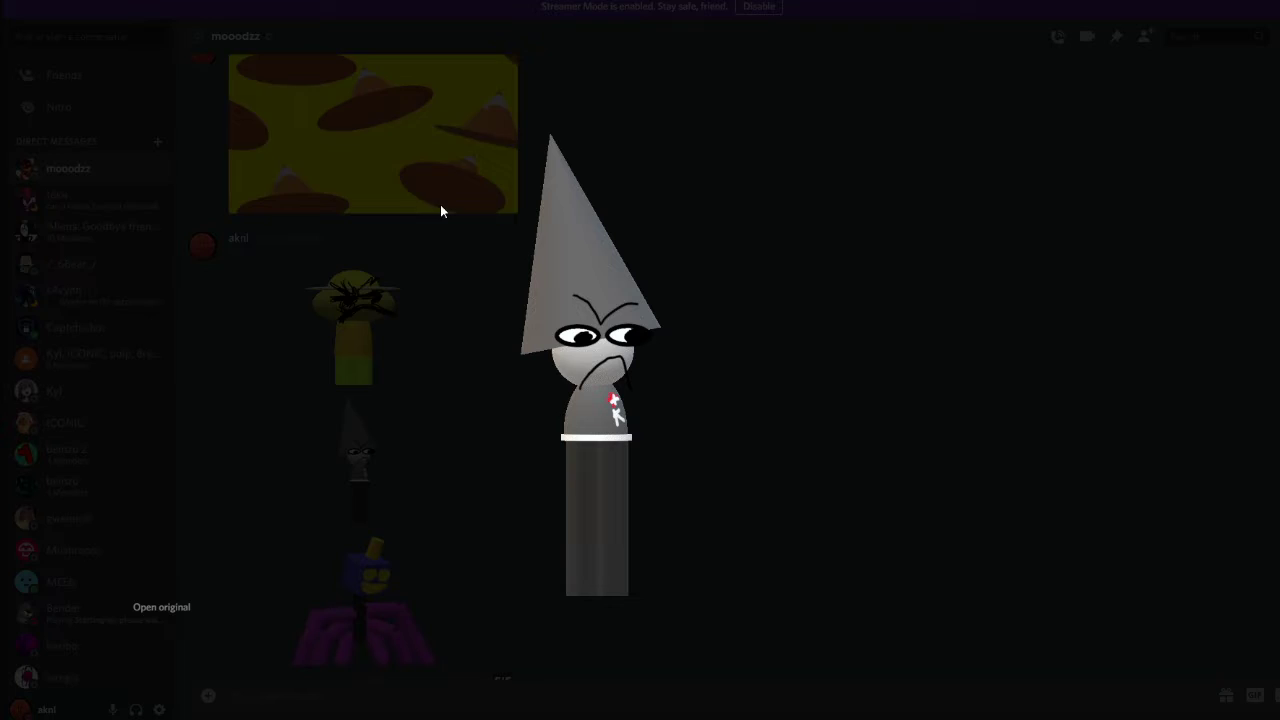
# - Close the gray cone-hat render and view the purple spider render full-size
pyautogui.click(326, 98)
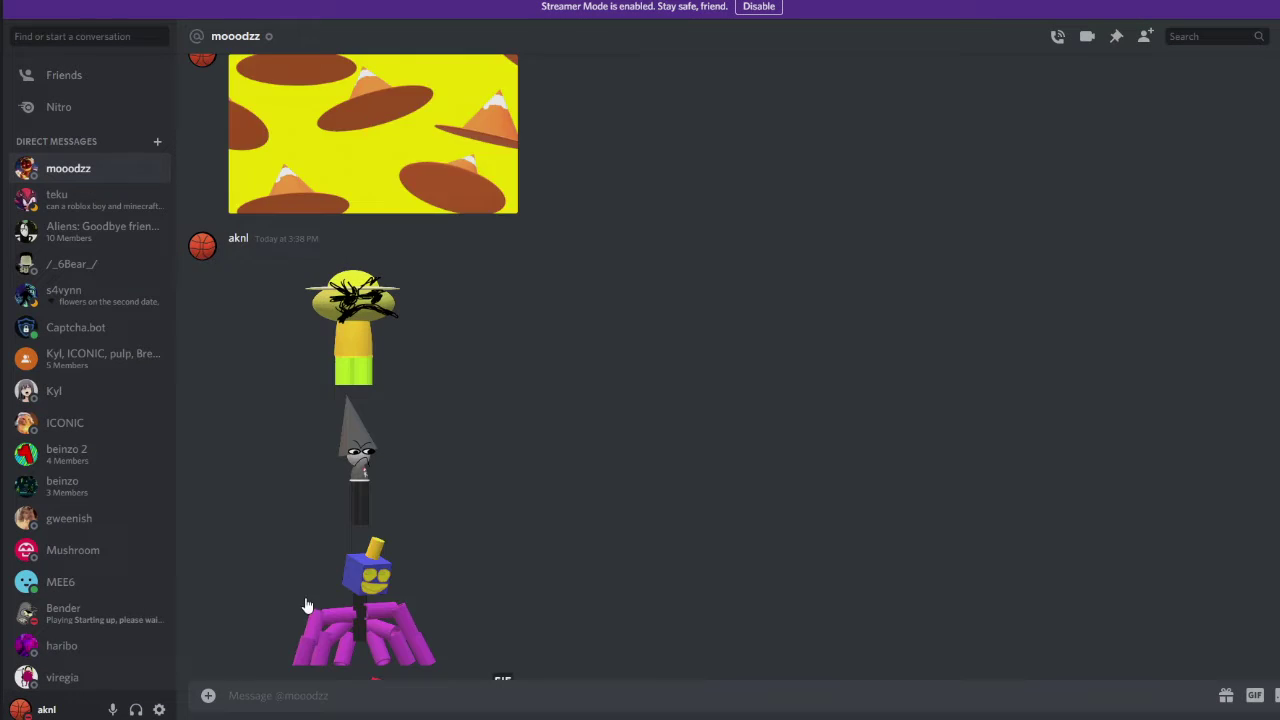
pyautogui.scroll(-2, 500, 540)
pyautogui.click(365, 460)
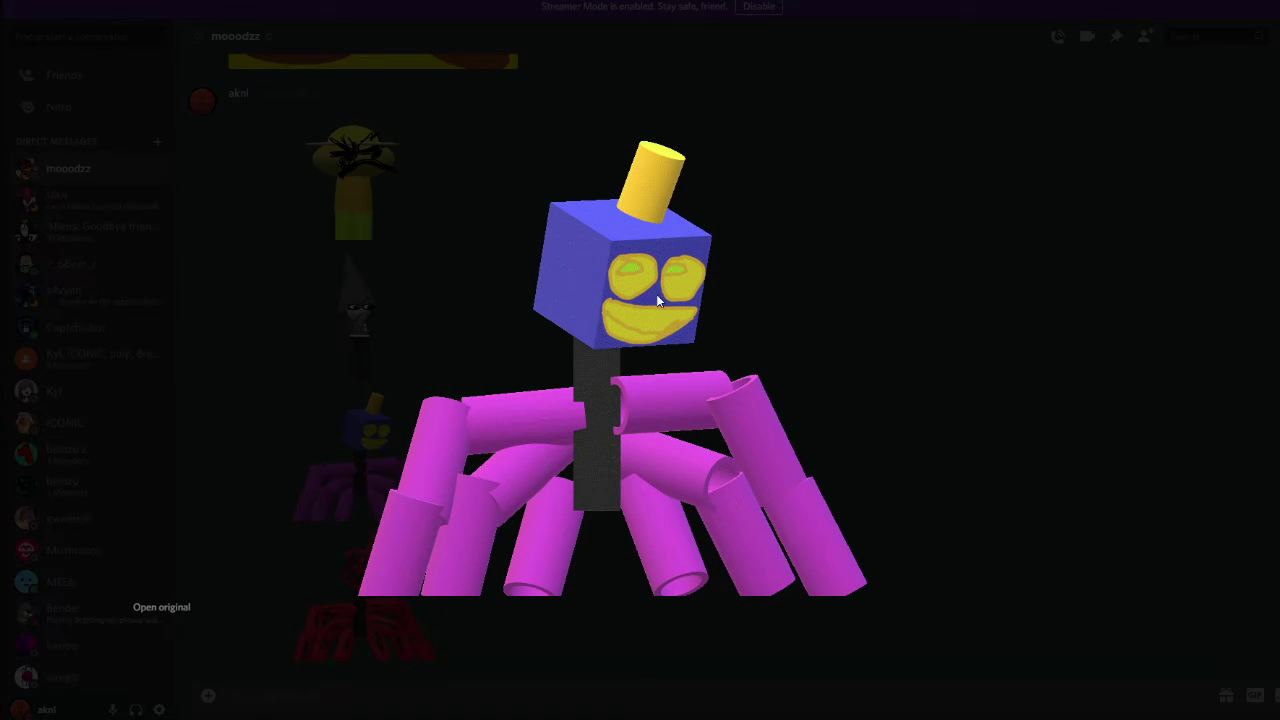
pyautogui.click(335, 90)
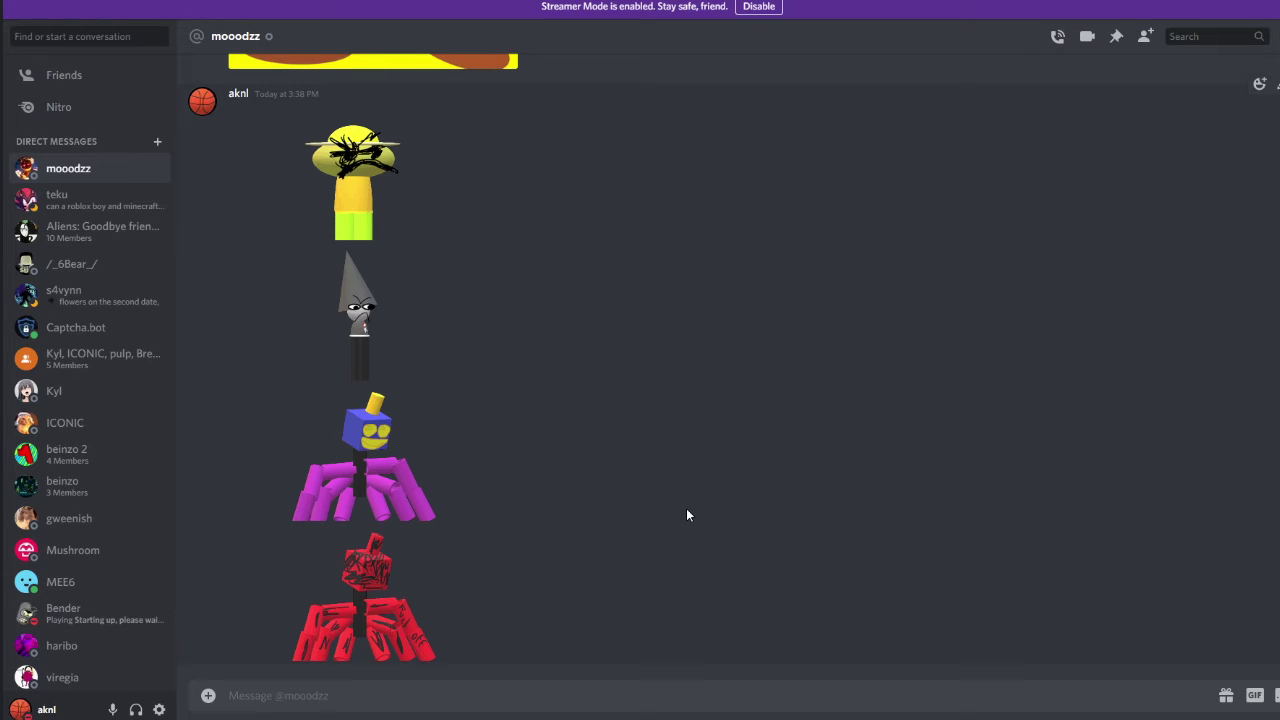
# - Switch from the Pictures folder back to Discord, then bring OBS over the chat
pyautogui.hotkey('alt', 'Tab')
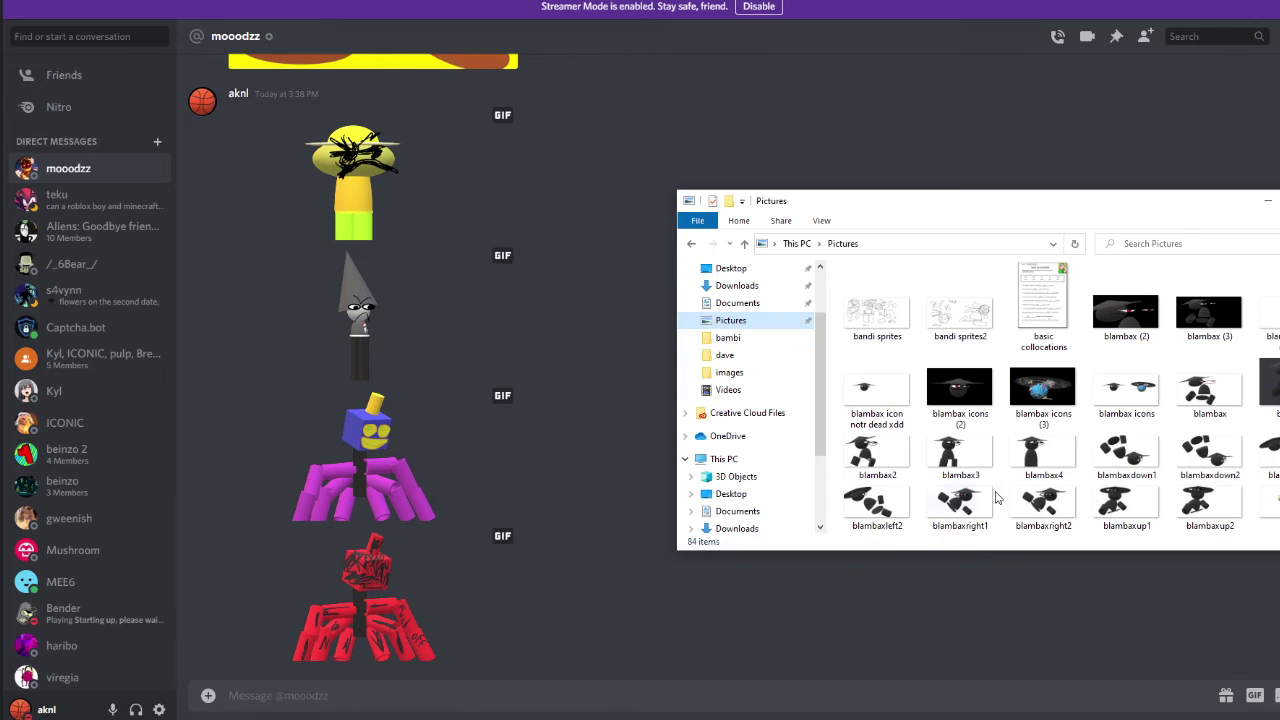
pyautogui.click(963, 653)
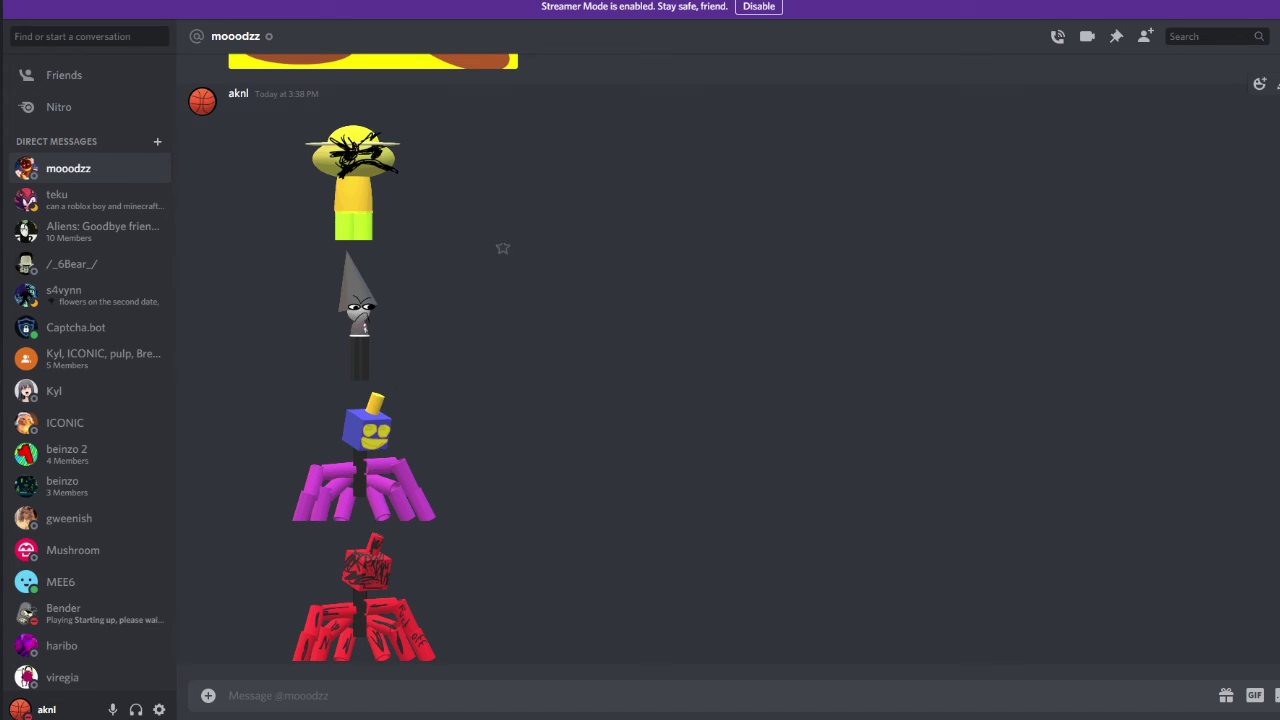
pyautogui.hotkey('alt', 'Tab')
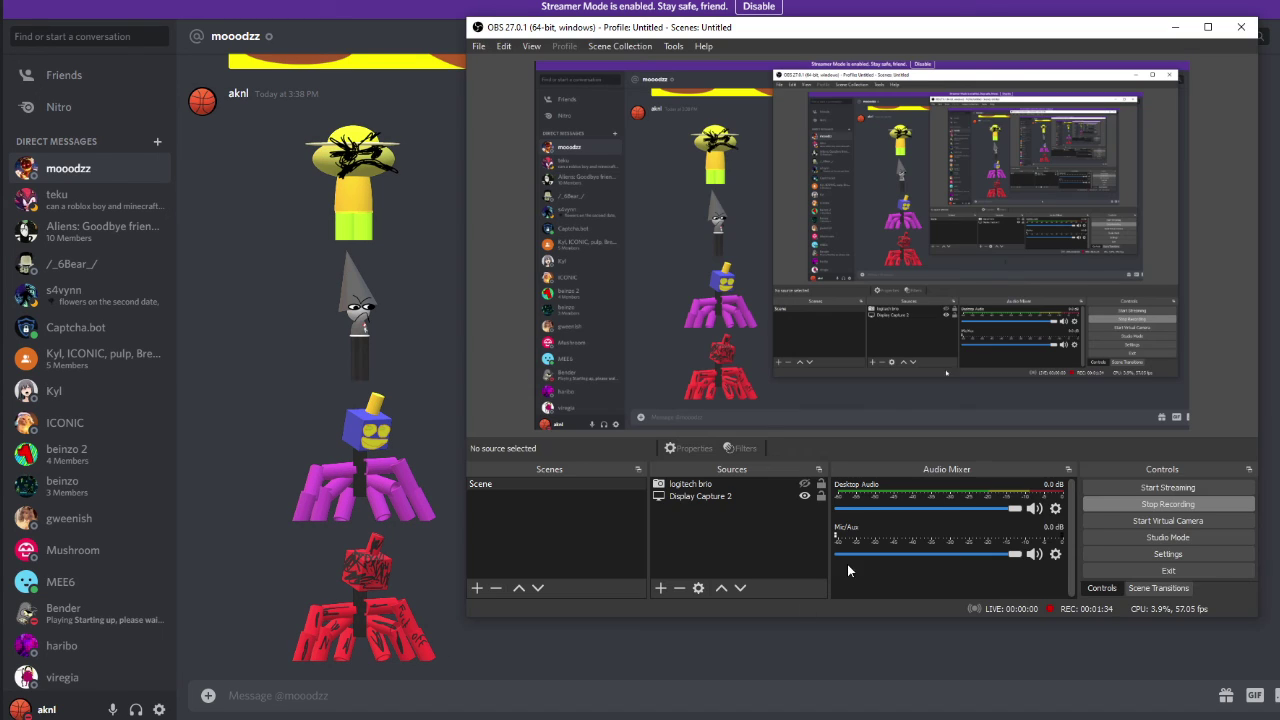